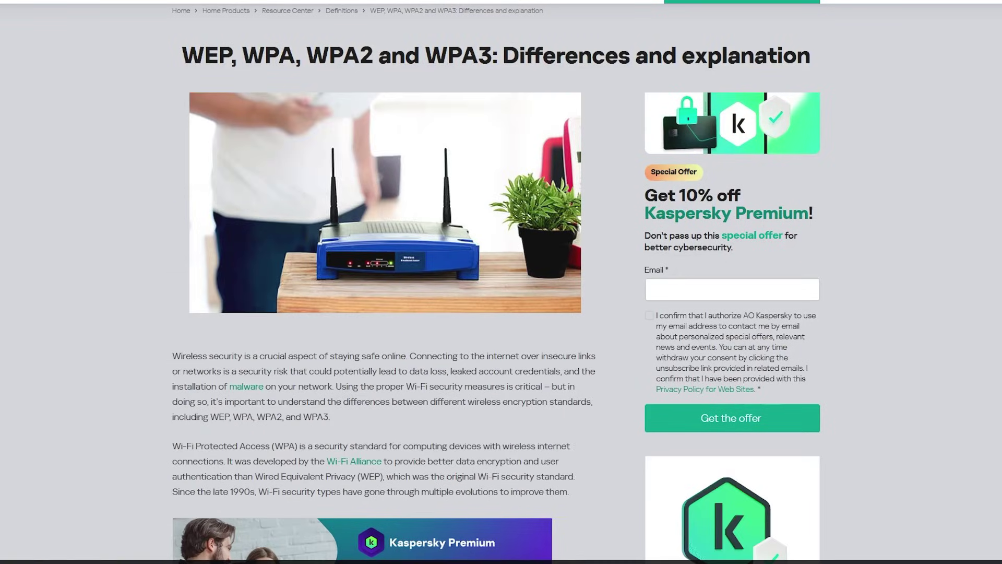
{"action": "scroll", "coordinate": [501, 283], "scroll_direction": "down", "scroll_amount": 3}
{"action": "scroll", "coordinate": [502, 282], "scroll_direction": "down", "scroll_amount": 3}
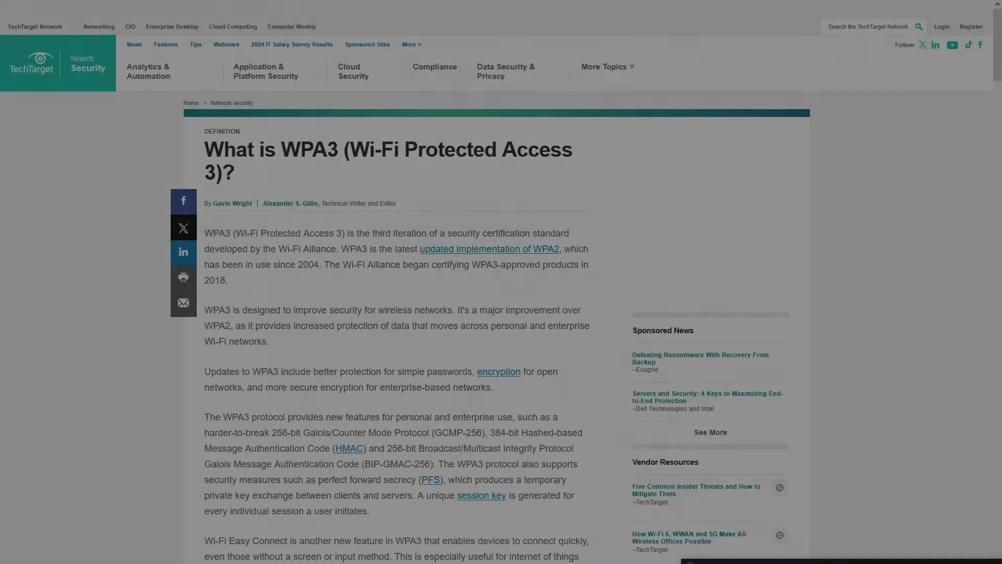
{"action": "scroll", "coordinate": [937, 312], "scroll_direction": "down", "scroll_amount": 2}
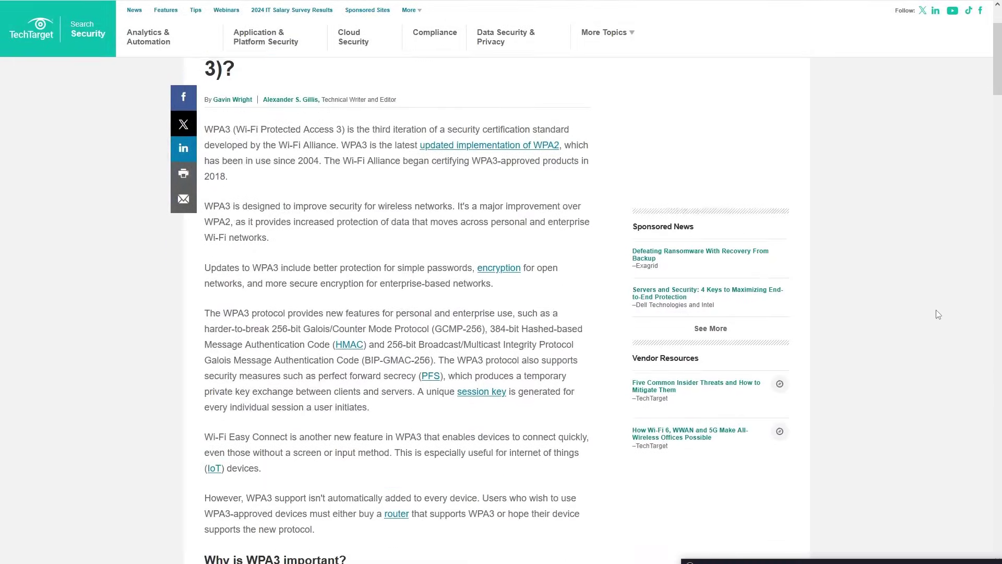
{"action": "scroll", "coordinate": [937, 313], "scroll_direction": "down", "scroll_amount": 1}
{"action": "scroll", "coordinate": [938, 314], "scroll_direction": "down", "scroll_amount": 1}
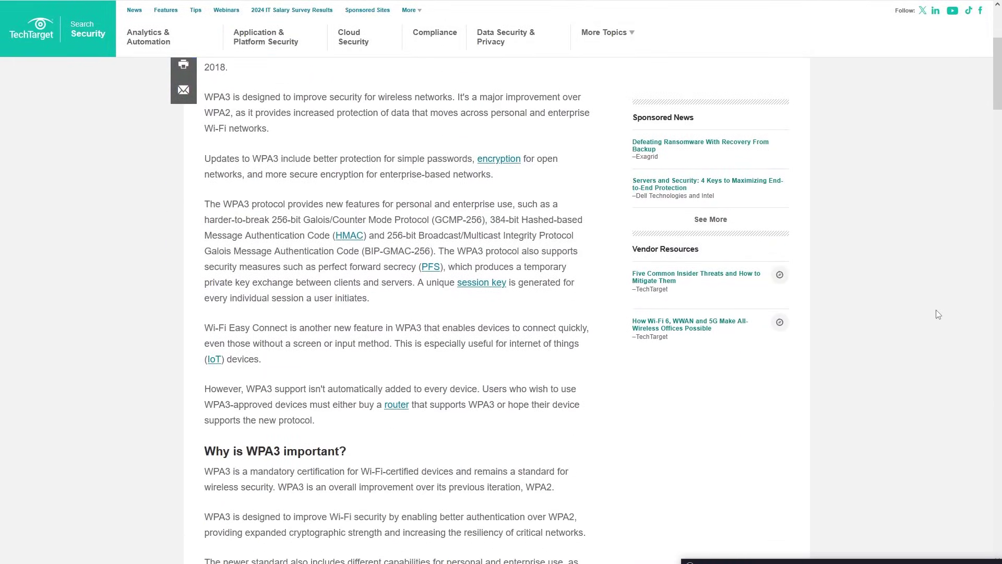
{"action": "scroll", "coordinate": [938, 315], "scroll_direction": "down", "scroll_amount": 1}
{"action": "scroll", "coordinate": [938, 314], "scroll_direction": "down", "scroll_amount": 1}
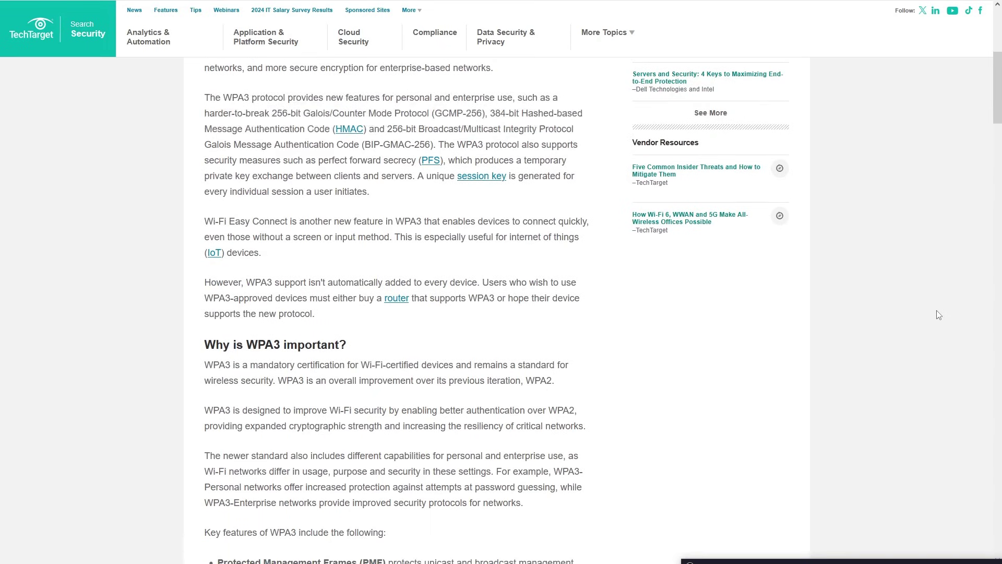
{"action": "scroll", "coordinate": [938, 314], "scroll_direction": "down", "scroll_amount": 1}
{"action": "scroll", "coordinate": [938, 313], "scroll_direction": "down", "scroll_amount": 1}
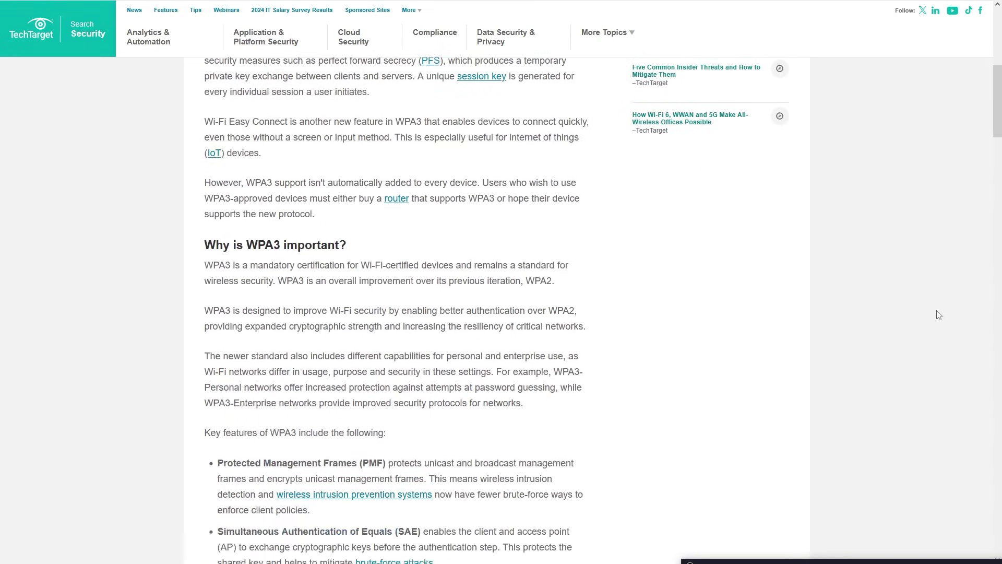
{"action": "scroll", "coordinate": [938, 314], "scroll_direction": "down", "scroll_amount": 1}
{"action": "scroll", "coordinate": [938, 314], "scroll_direction": "down", "scroll_amount": 1}
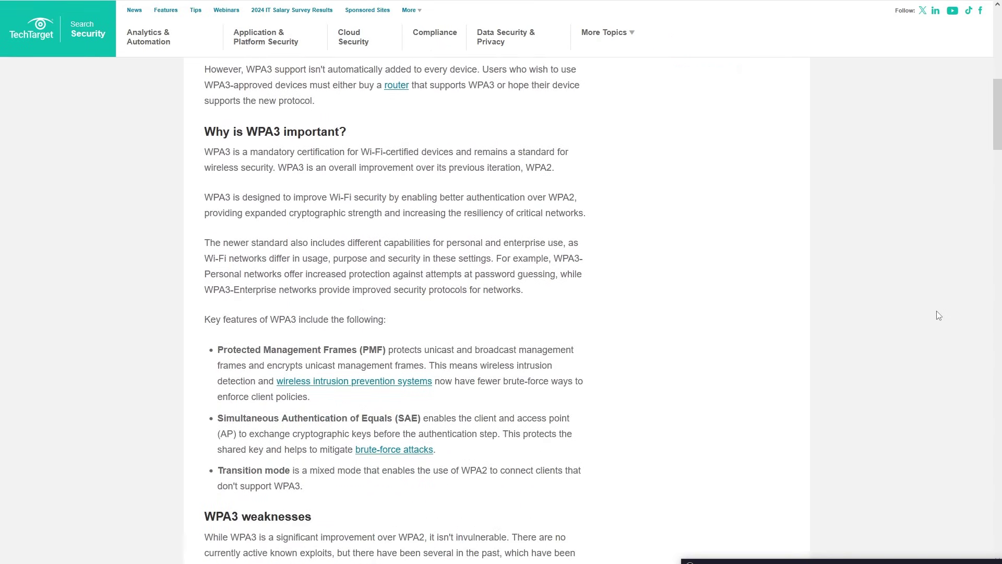
{"action": "scroll", "coordinate": [939, 315], "scroll_direction": "down", "scroll_amount": 1}
{"action": "scroll", "coordinate": [938, 314], "scroll_direction": "down", "scroll_amount": 1}
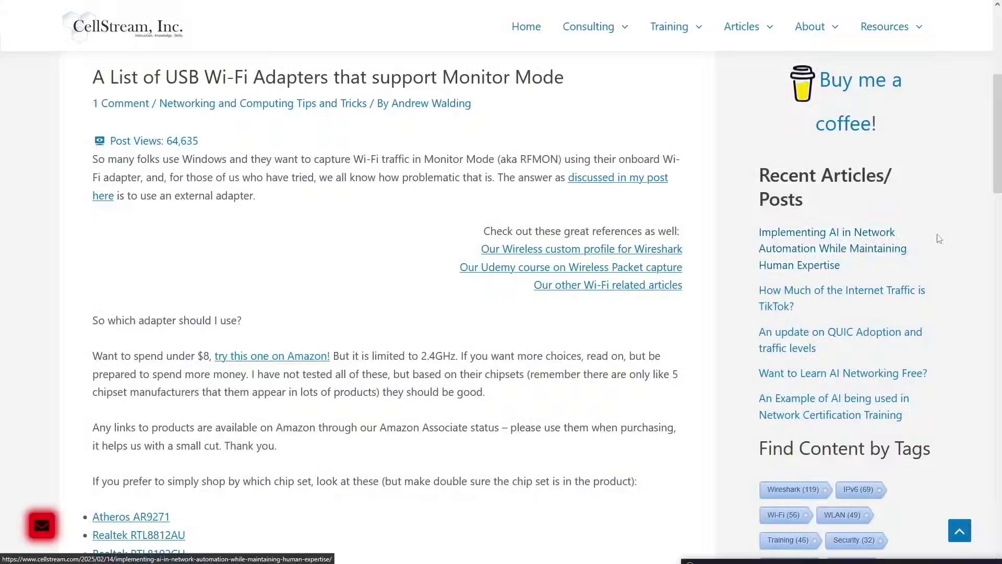
{"action": "scroll", "coordinate": [944, 247], "scroll_direction": "down", "scroll_amount": 2}
{"action": "scroll", "coordinate": [948, 251], "scroll_direction": "down", "scroll_amount": 1}
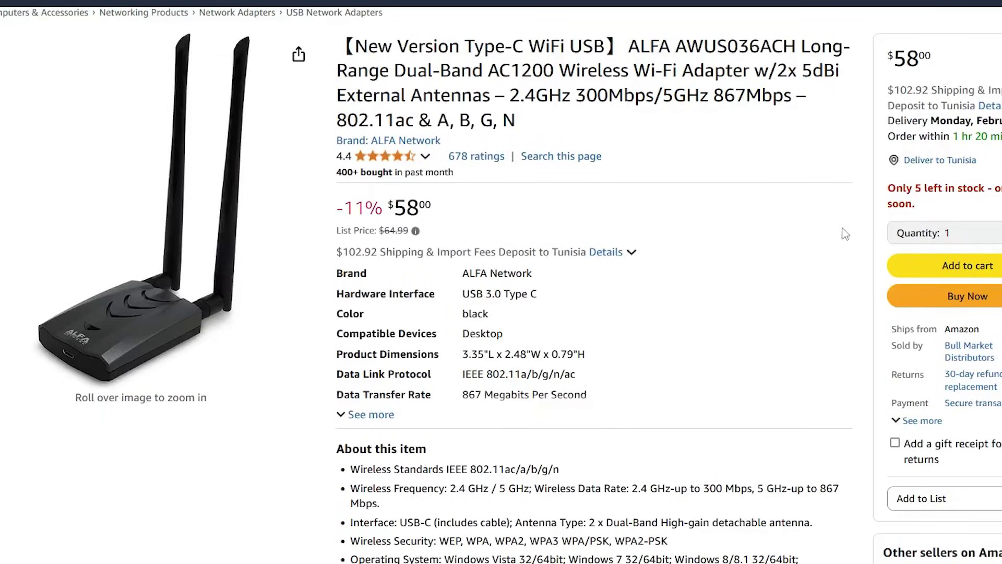
- Highlight the 'ALFA AWUS036ACH' model name in the Amazon product title
{"action": "left_click_drag", "start_coordinate": [631, 48], "coordinate": [798, 48]}
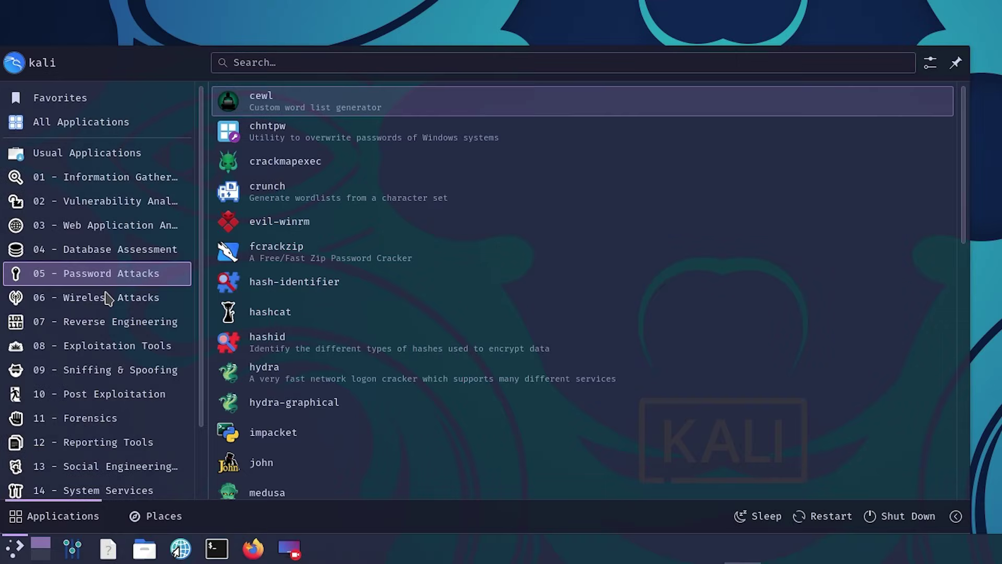
- Browse the Wireless Attacks tools, run iwconfig, and highlight wlan0's 'Mode:Monitor'
{"action": "left_click", "coordinate": [110, 305]}
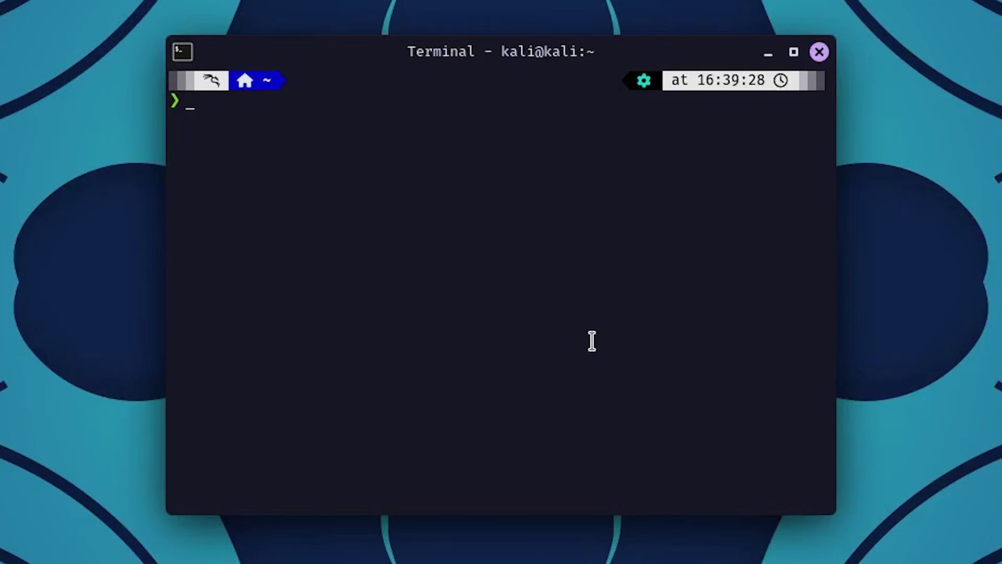
{"action": "type", "text": "iwconf"}
{"action": "type", "text": "ig"}
{"action": "key", "text": "Return"}
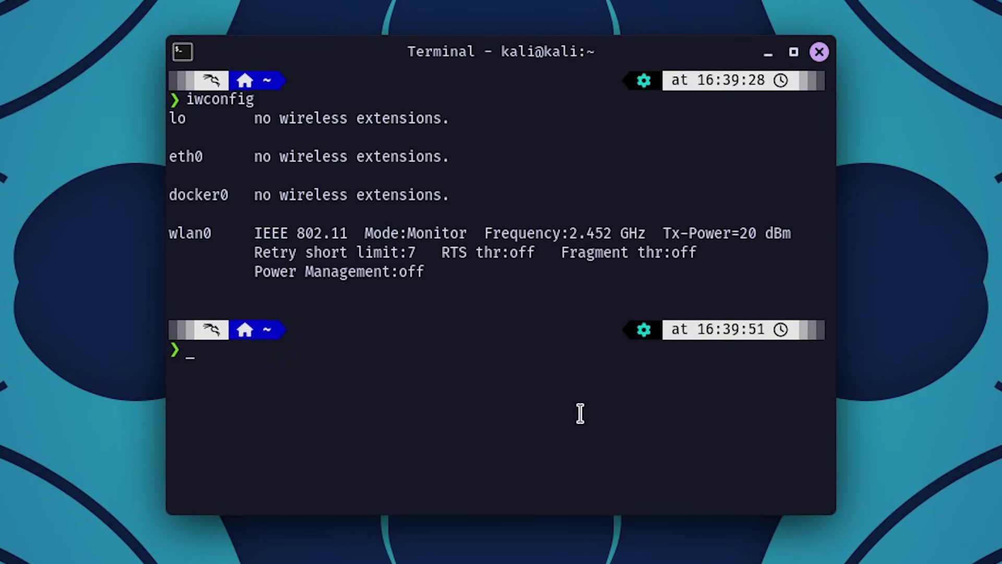
{"action": "left_click_drag", "start_coordinate": [366, 233], "coordinate": [471, 227]}
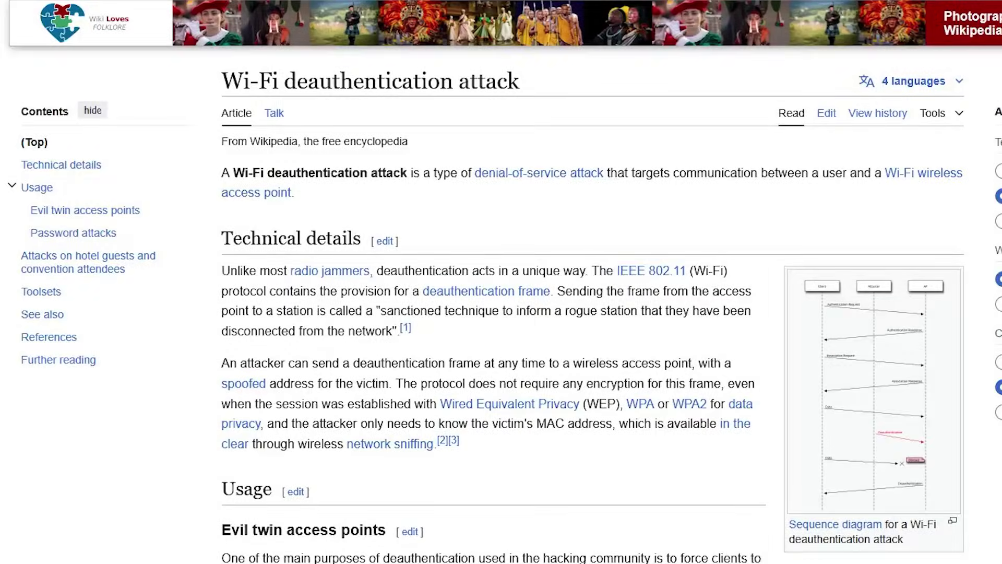
{"action": "scroll", "coordinate": [501, 314], "scroll_direction": "down", "scroll_amount": 1}
{"action": "scroll", "coordinate": [501, 313], "scroll_direction": "down", "scroll_amount": 1}
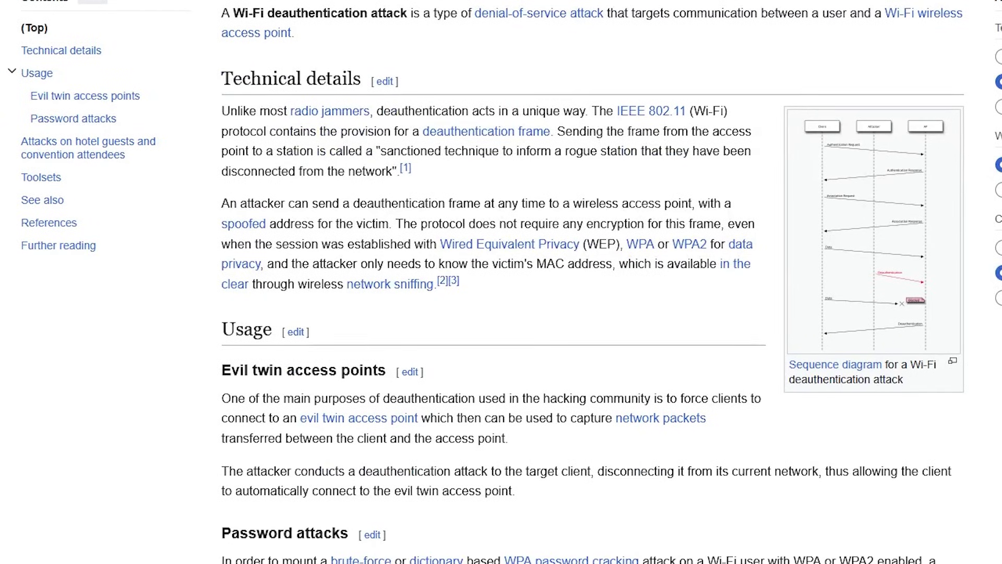
{"action": "scroll", "coordinate": [501, 314], "scroll_direction": "down", "scroll_amount": 1}
{"action": "scroll", "coordinate": [501, 314], "scroll_direction": "down", "scroll_amount": 1}
{"action": "scroll", "coordinate": [502, 313], "scroll_direction": "down", "scroll_amount": 1}
{"action": "scroll", "coordinate": [501, 313], "scroll_direction": "down", "scroll_amount": 1}
{"action": "scroll", "coordinate": [502, 314], "scroll_direction": "down", "scroll_amount": 1}
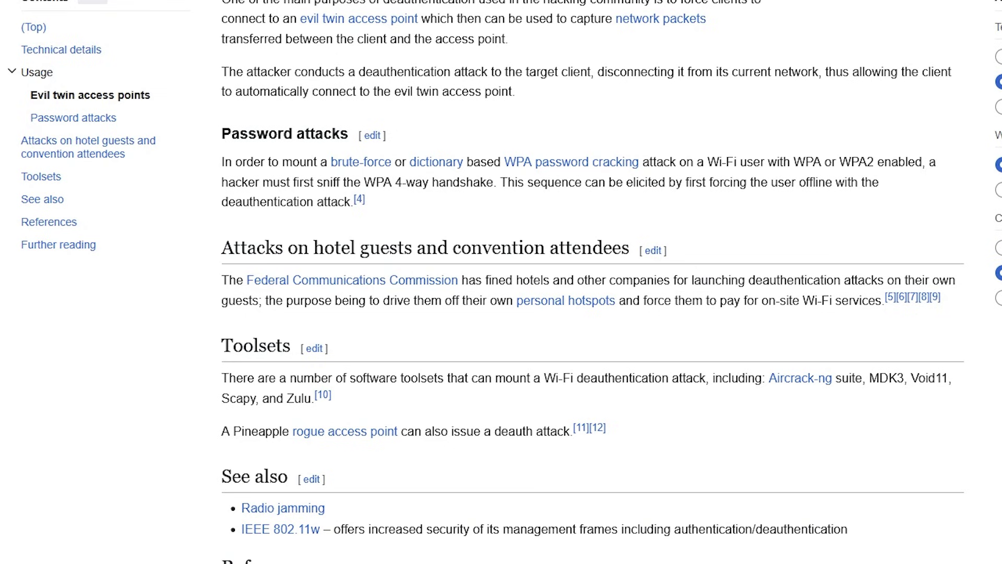
{"action": "scroll", "coordinate": [501, 313], "scroll_direction": "down", "scroll_amount": 1}
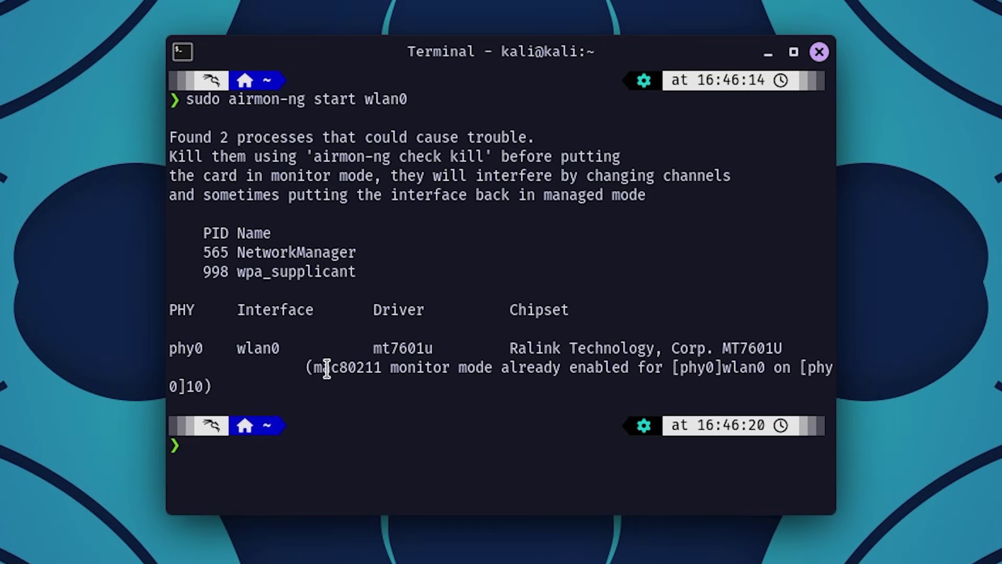
- Highlight the 'mac80211 monitor mode already enabled' line in the airmon-ng output
{"action": "mouse_move", "coordinate": [314, 368]}
{"action": "left_mouse_down"}
{"action": "mouse_move", "coordinate": [720, 365]}
{"action": "mouse_move", "coordinate": [771, 347]}
{"action": "mouse_move", "coordinate": [739, 376]}
{"action": "left_mouse_up"}
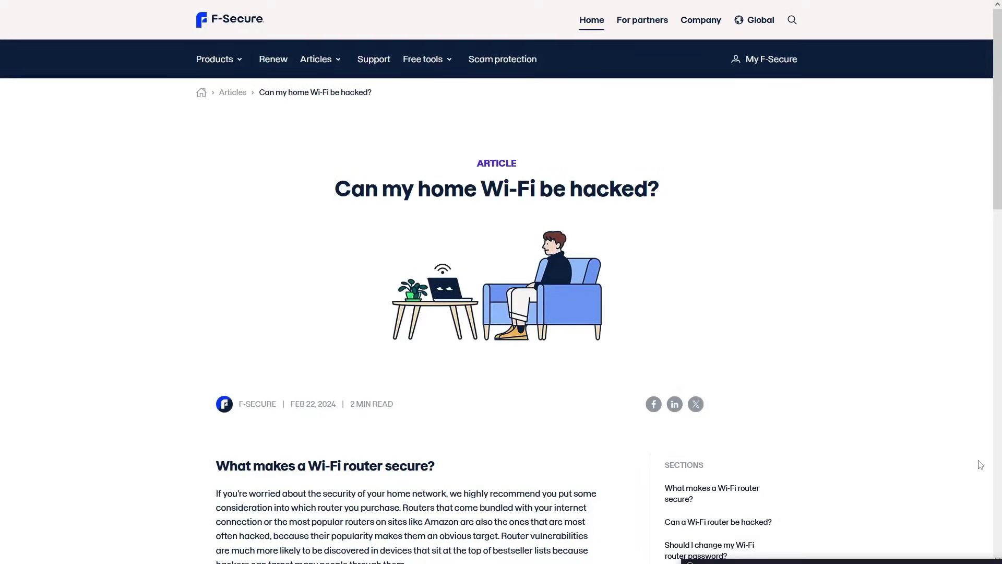
{"action": "scroll", "coordinate": [961, 448], "scroll_direction": "down", "scroll_amount": 1}
{"action": "scroll", "coordinate": [961, 448], "scroll_direction": "down", "scroll_amount": 2}
{"action": "scroll", "coordinate": [961, 448], "scroll_direction": "down", "scroll_amount": 1}
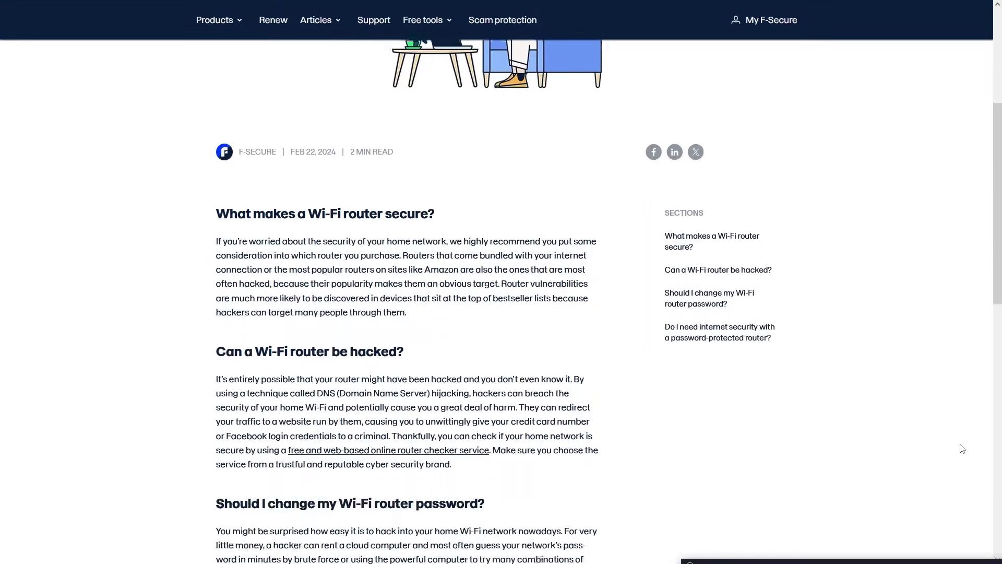
{"action": "scroll", "coordinate": [961, 448], "scroll_direction": "down", "scroll_amount": 1}
{"action": "scroll", "coordinate": [962, 448], "scroll_direction": "down", "scroll_amount": 2}
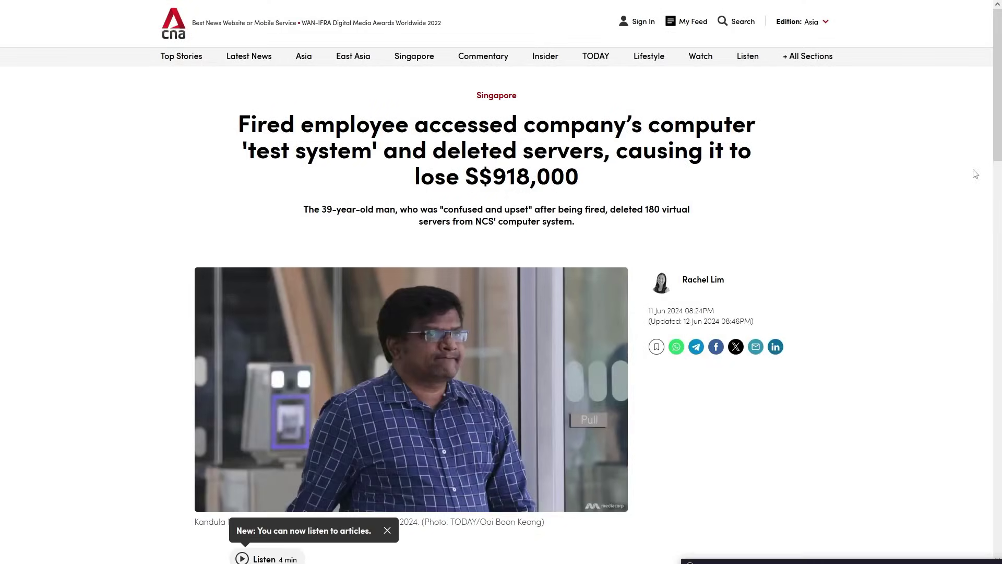
{"action": "scroll", "coordinate": [927, 212], "scroll_direction": "down", "scroll_amount": 1}
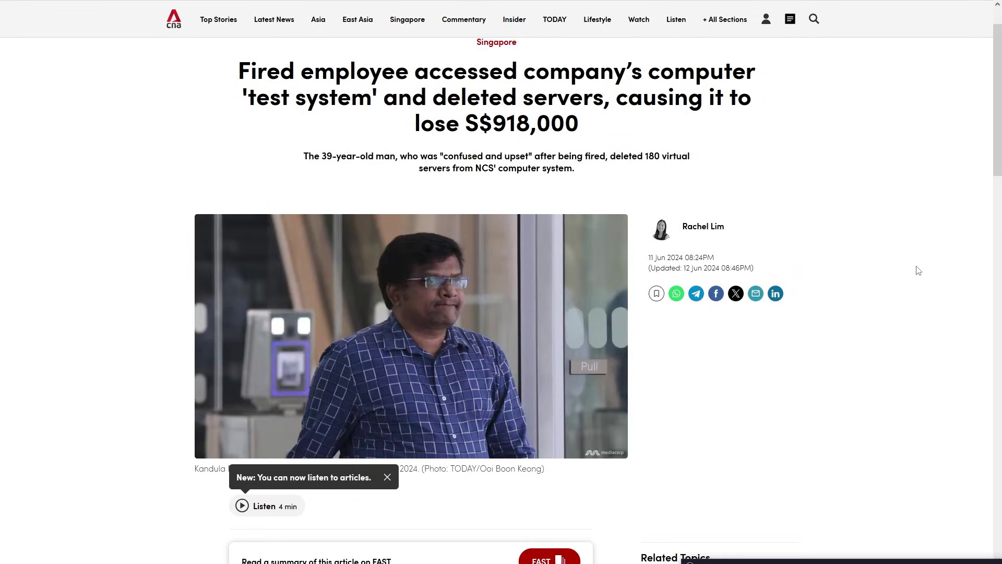
{"action": "scroll", "coordinate": [917, 270], "scroll_direction": "down", "scroll_amount": 1}
{"action": "scroll", "coordinate": [918, 270], "scroll_direction": "down", "scroll_amount": 1}
{"action": "scroll", "coordinate": [917, 270], "scroll_direction": "down", "scroll_amount": 1}
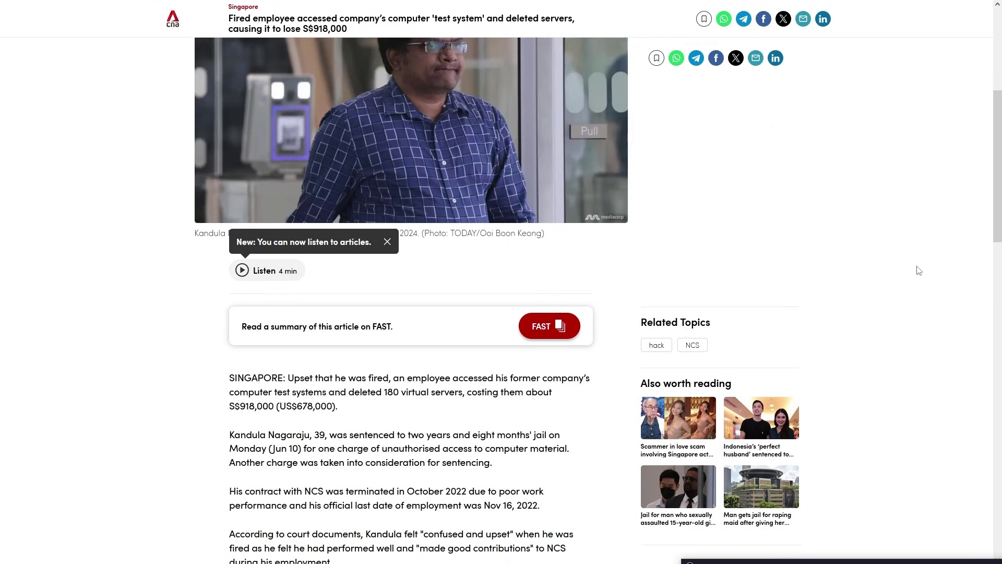
{"action": "scroll", "coordinate": [917, 271], "scroll_direction": "down", "scroll_amount": 1}
{"action": "scroll", "coordinate": [918, 271], "scroll_direction": "down", "scroll_amount": 1}
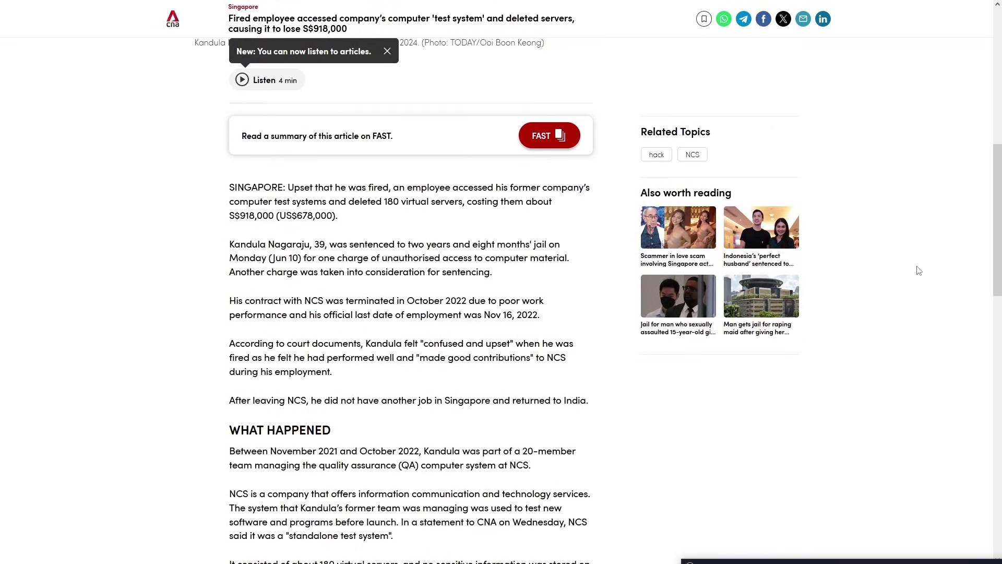
{"action": "scroll", "coordinate": [917, 270], "scroll_direction": "down", "scroll_amount": 1}
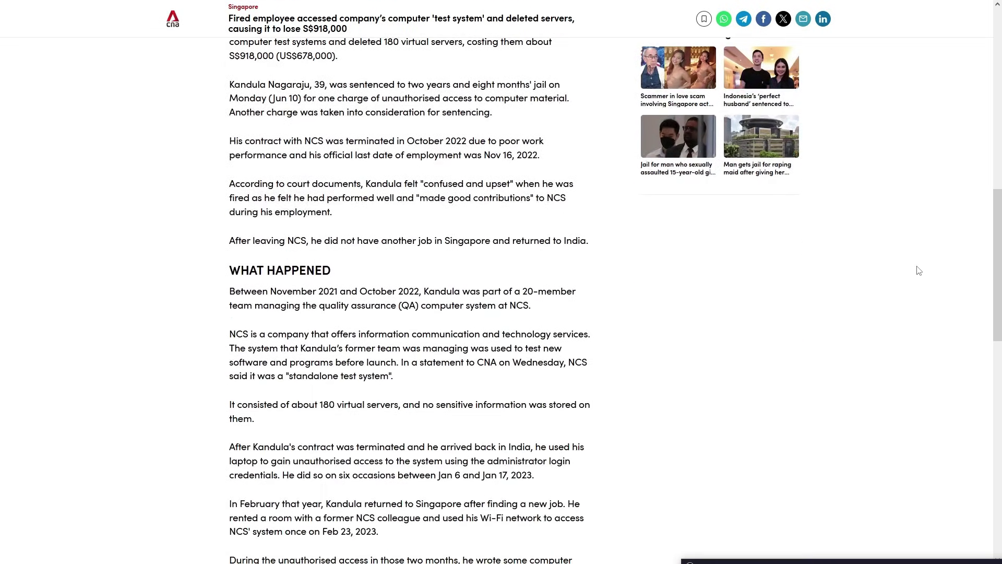
{"action": "scroll", "coordinate": [919, 269], "scroll_direction": "down", "scroll_amount": 1}
{"action": "scroll", "coordinate": [918, 270], "scroll_direction": "down", "scroll_amount": 1}
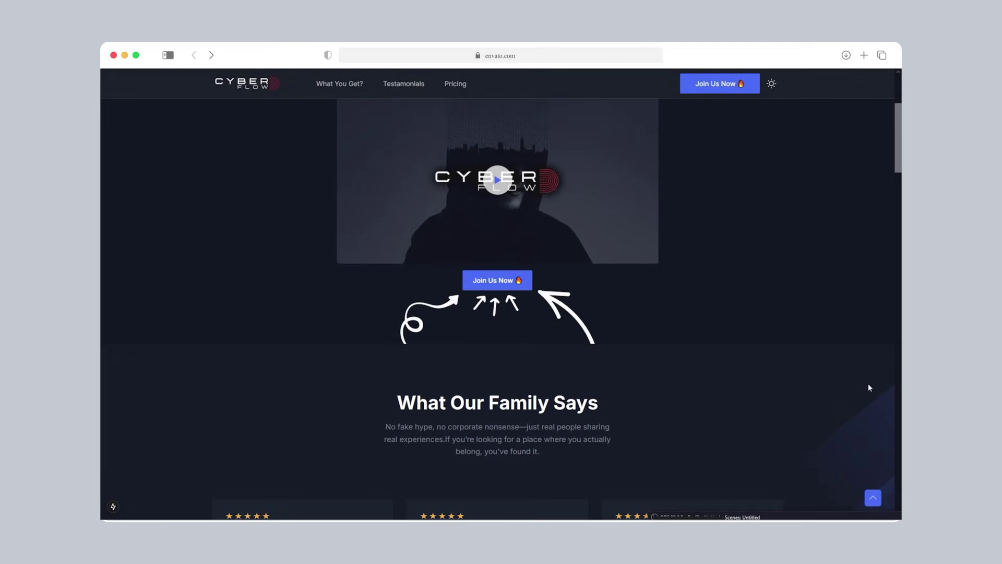
{"action": "scroll", "coordinate": [869, 387], "scroll_direction": "down", "scroll_amount": 2}
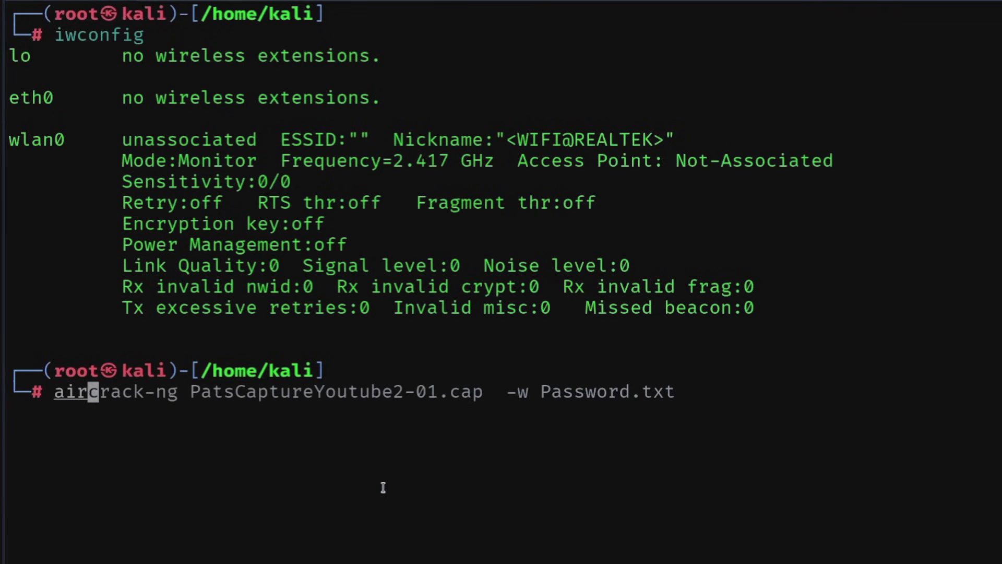
{"action": "type", "text": "moi"}
- Enable monitor mode on wlan0, then briefly scan nearby networks with airodump-ng
{"action": "key", "text": "Tab"}
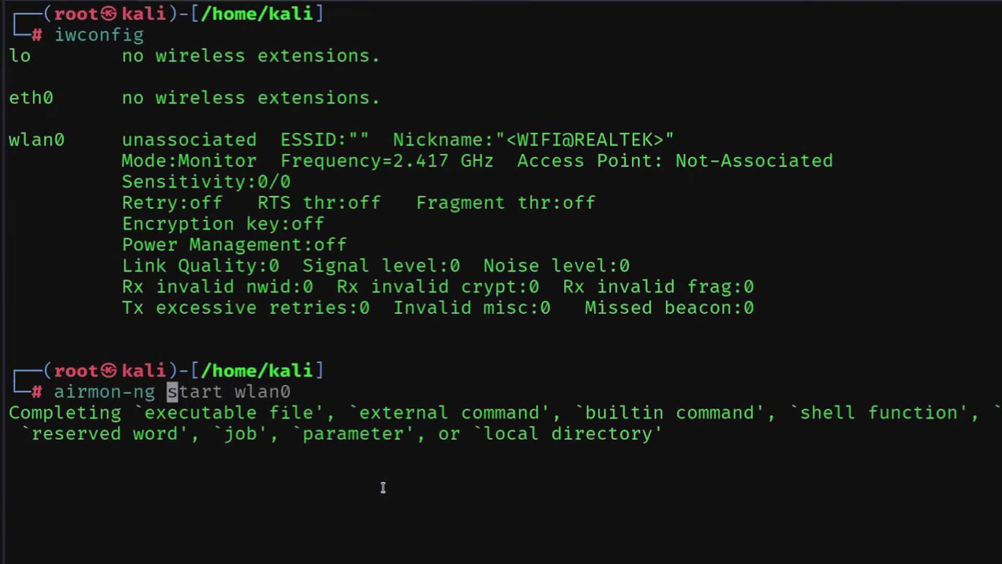
{"action": "key", "text": "Return"}
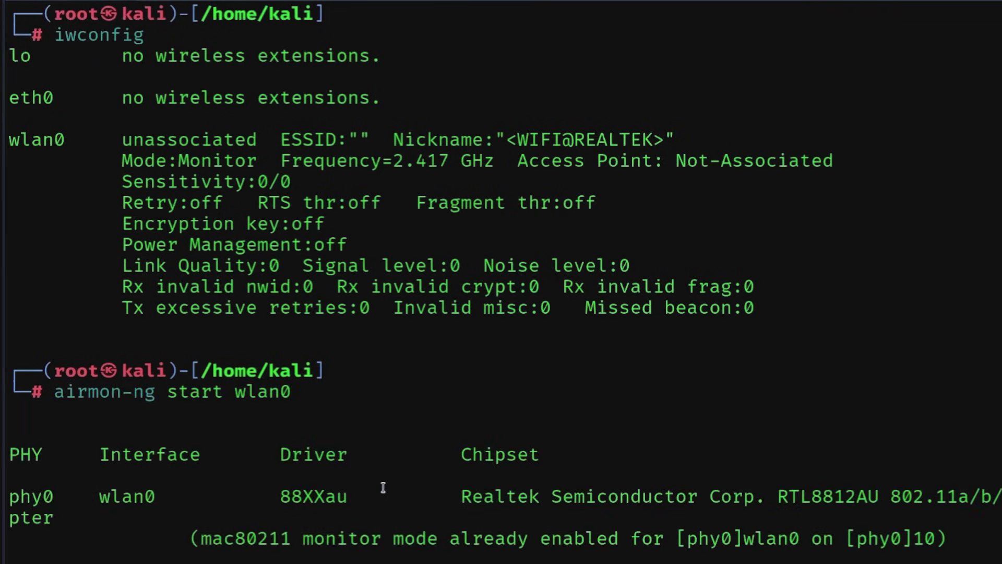
{"action": "key", "text": "ctrl+l"}
{"action": "type", "text": "airodump-ng wlan0"}
{"action": "key", "text": "Tab"}
{"action": "key", "text": "Return"}
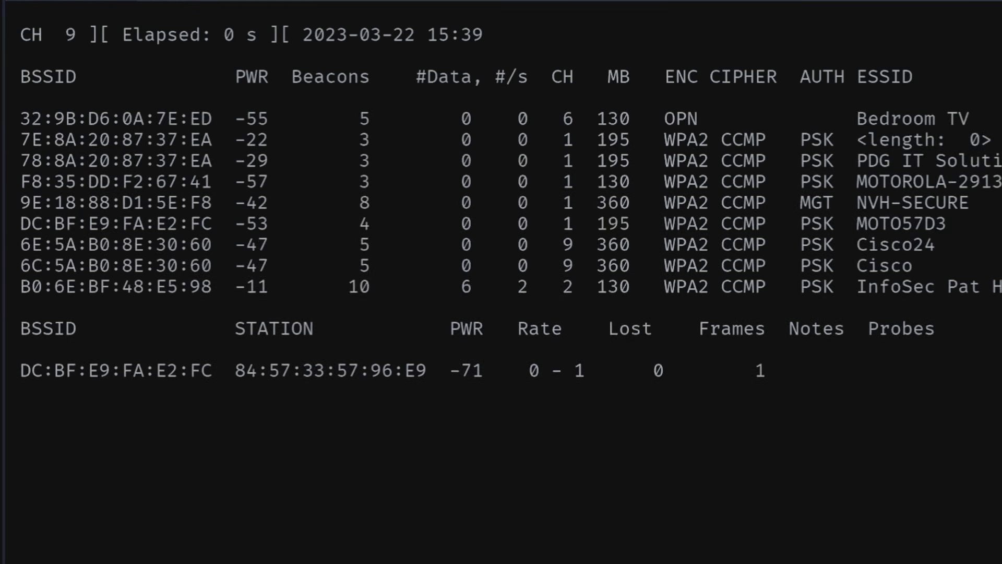
{"action": "key", "text": "ctrl+c"}
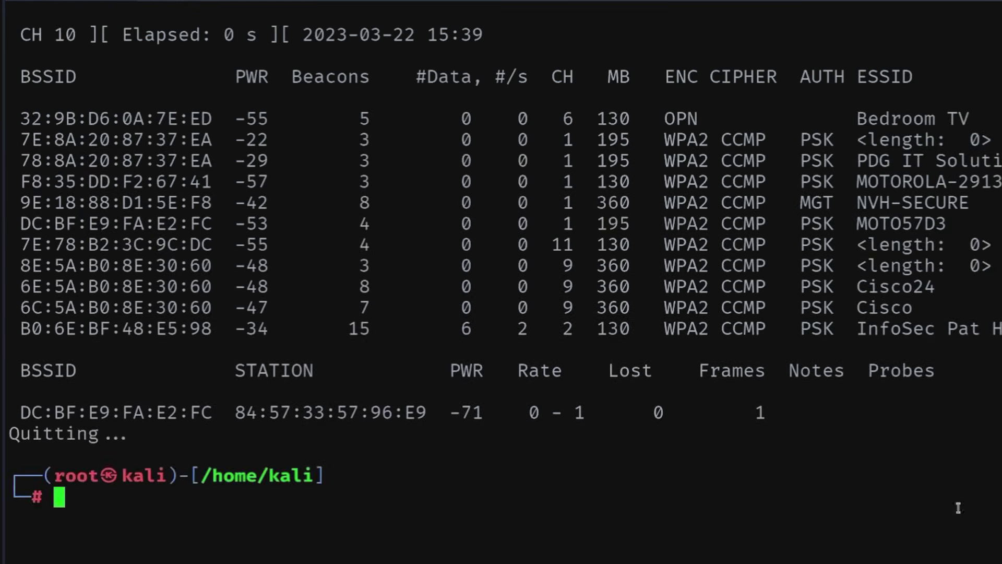
{"action": "type", "text": "airodump-ng -c2 -w Capture-Pat -d"}
- Capture B0:6E:BF:48:E5:98 traffic to Capture-Pat and deauthenticate its client
{"action": "double_click", "coordinate": [117, 328]}
{"action": "right_click", "coordinate": [550, 287]}
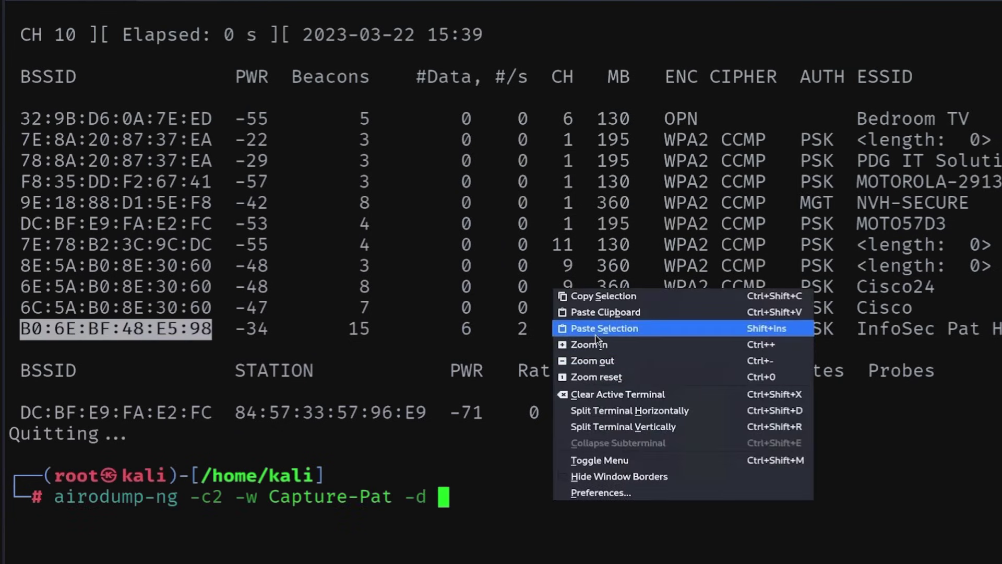
{"action": "left_click", "coordinate": [595, 329]}
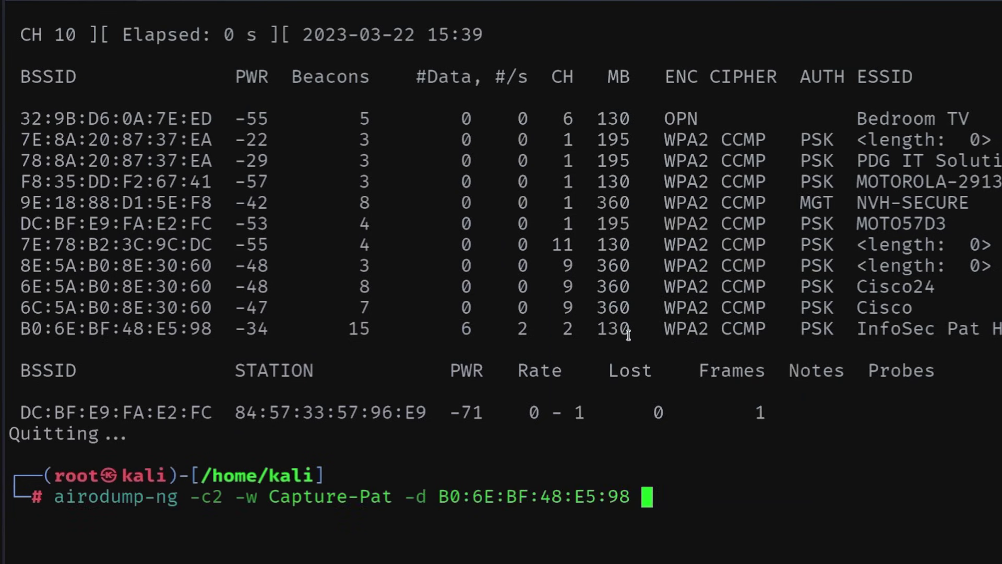
{"action": "type", "text": "wlan"}
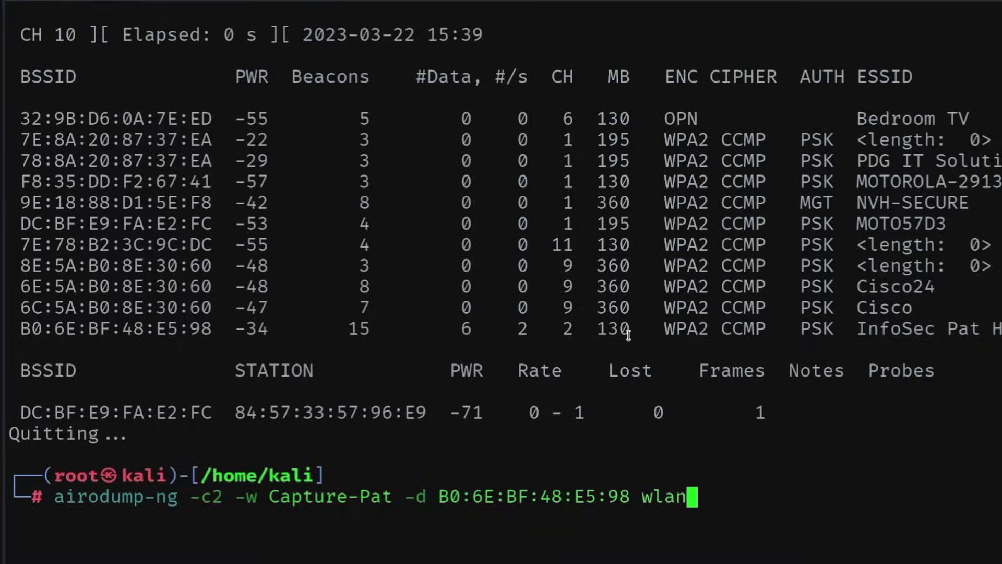
{"action": "type", "text": "0"}
{"action": "key", "text": "Return"}
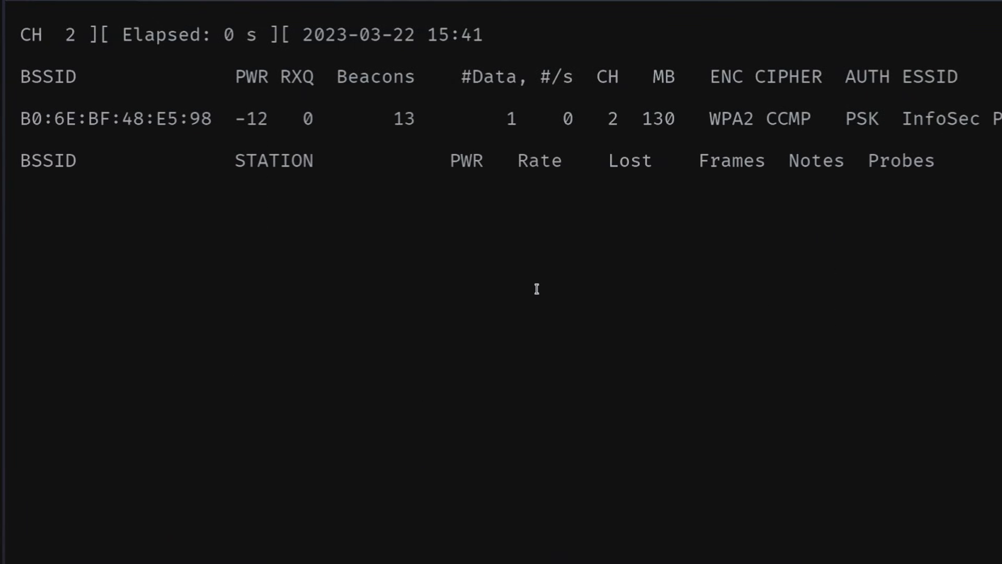
{"action": "left_click_drag", "start_coordinate": [347, 34], "coordinate": [534, 35]}
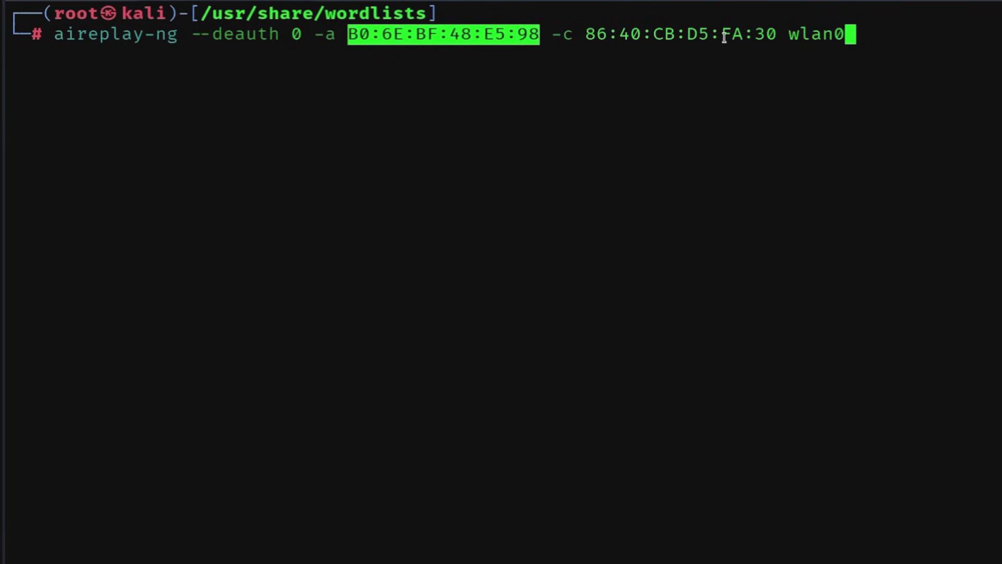
{"action": "key", "text": "Return"}
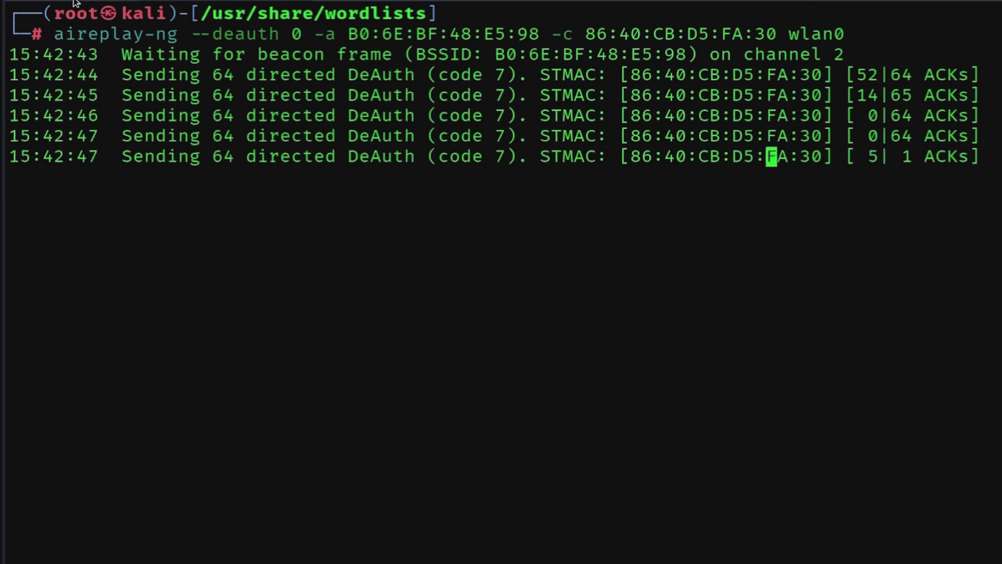
{"action": "type", "text": "crack-ng Capture-Pat-01."}
- Set up aircrack-ng on Capture-Pat-01.cap with the Password.txt wordlist
{"action": "key", "text": "Tab"}
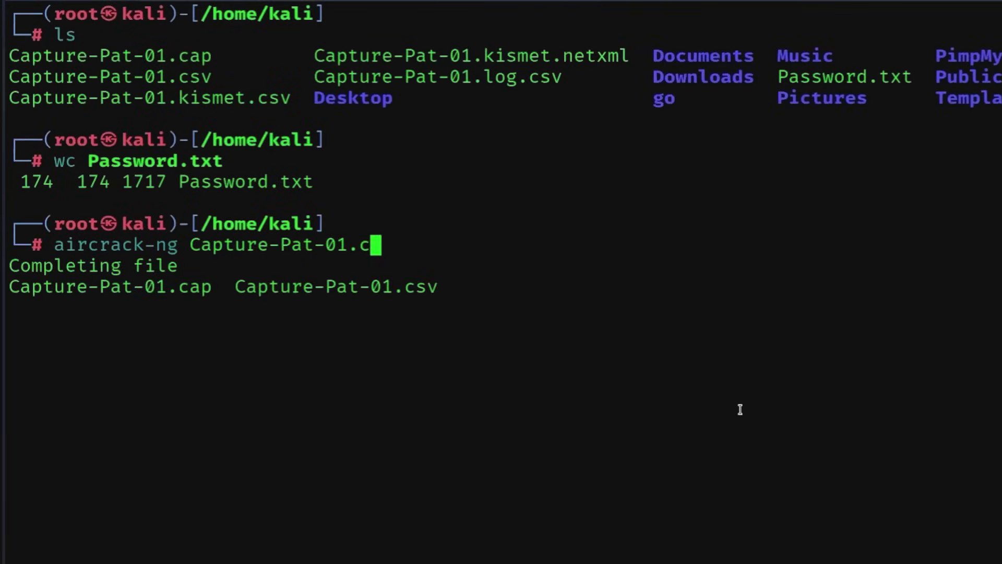
{"action": "type", "text": "a"}
{"action": "key", "text": "Tab"}
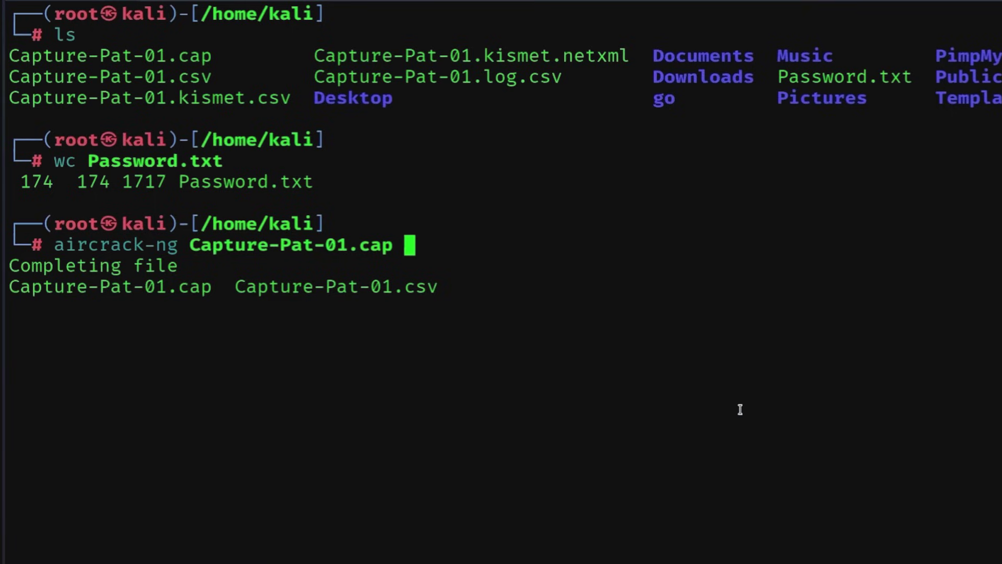
{"action": "type", "text": "-w "}
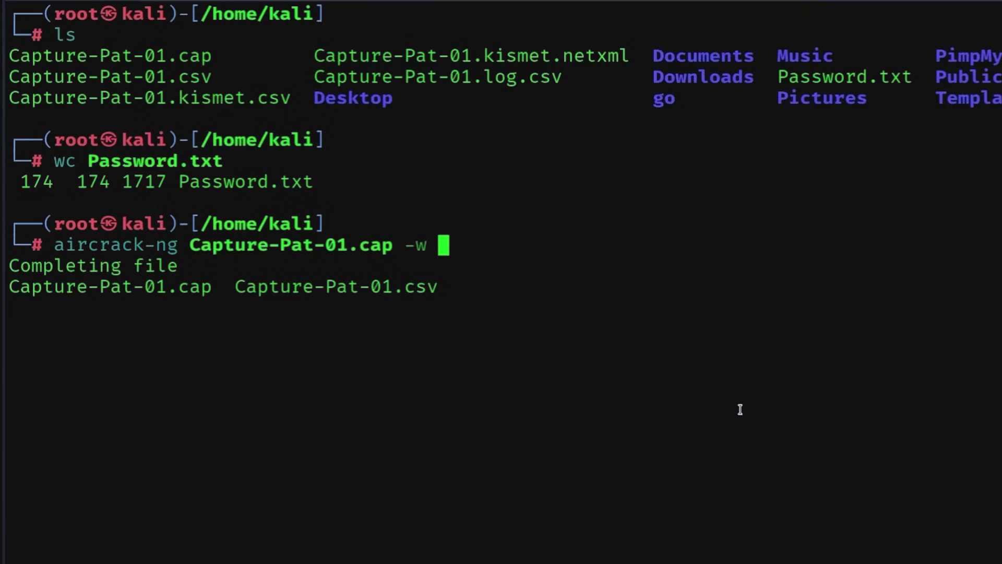
{"action": "type", "text": "pass"}
{"action": "key", "text": "Tab"}
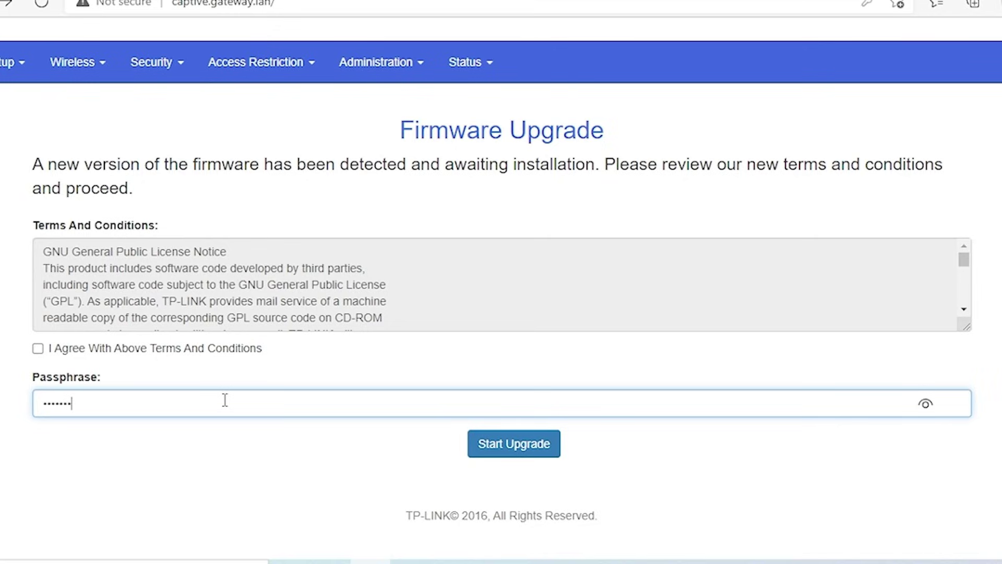
{"action": "left_click", "coordinate": [489, 454]}
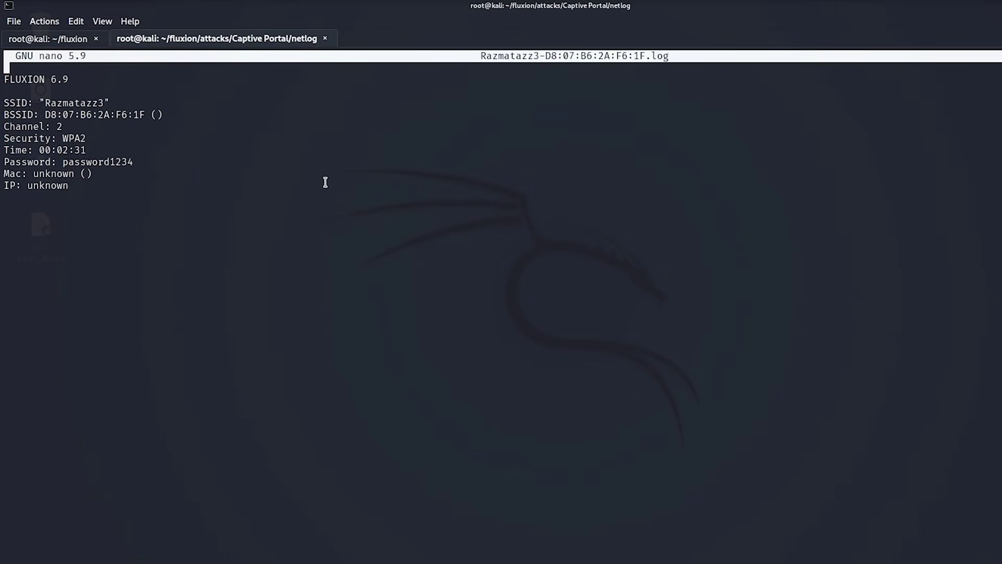
{"action": "left_click_drag", "start_coordinate": [140, 160], "coordinate": [60, 157]}
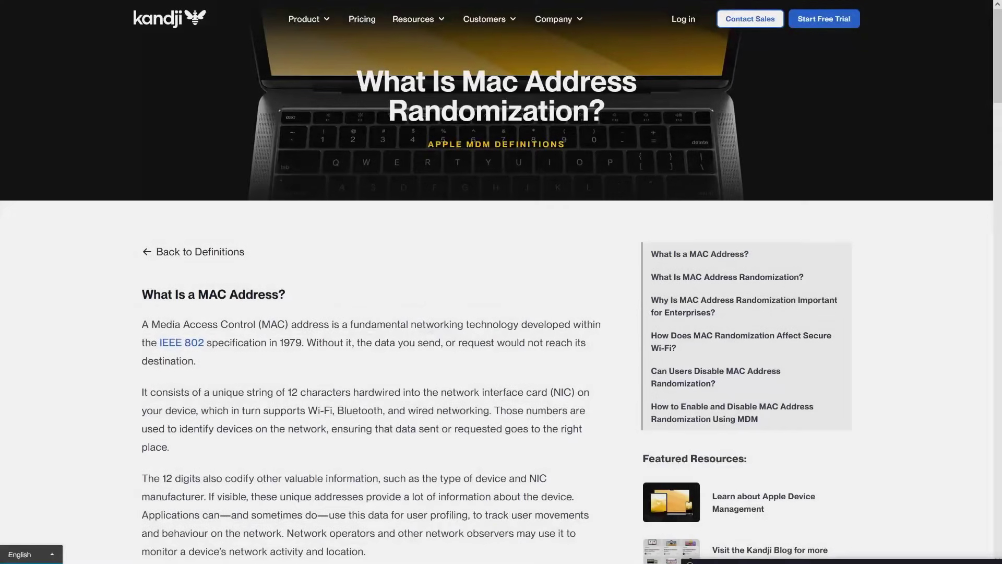
{"action": "scroll", "coordinate": [989, 298], "scroll_direction": "down", "scroll_amount": 1}
{"action": "scroll", "coordinate": [989, 299], "scroll_direction": "down", "scroll_amount": 1}
{"action": "scroll", "coordinate": [989, 298], "scroll_direction": "down", "scroll_amount": 1}
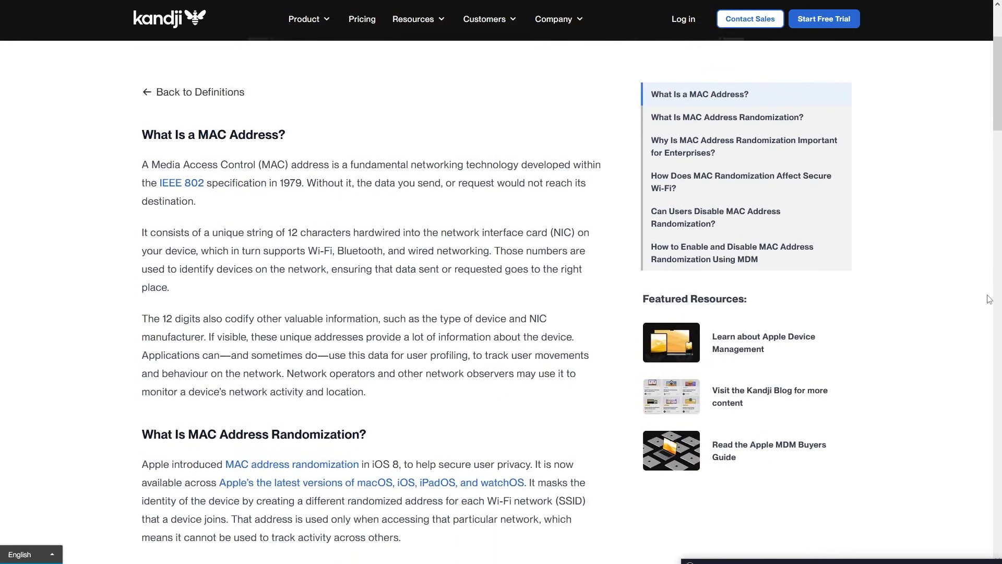
{"action": "scroll", "coordinate": [989, 298], "scroll_direction": "down", "scroll_amount": 1}
{"action": "scroll", "coordinate": [989, 299], "scroll_direction": "down", "scroll_amount": 1}
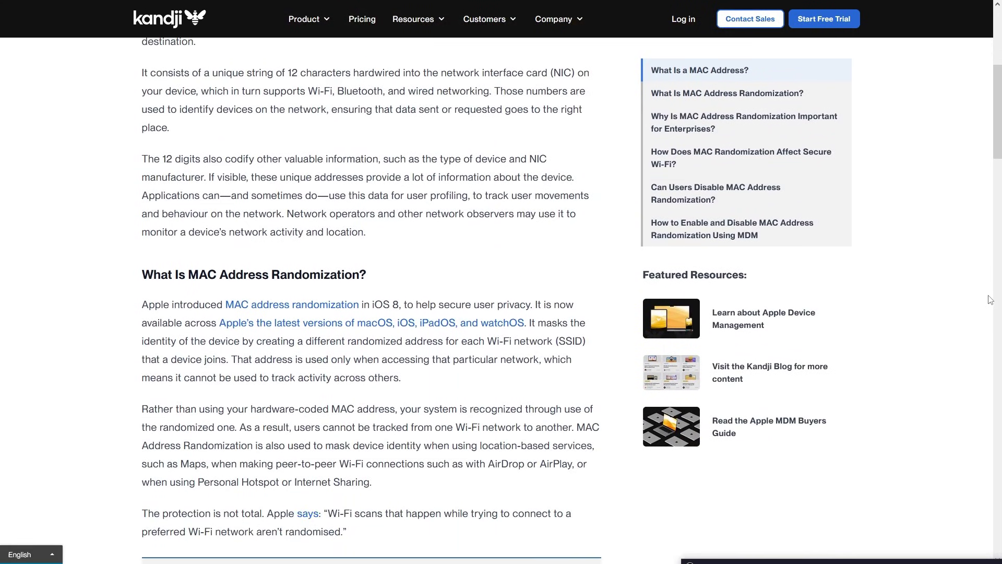
{"action": "scroll", "coordinate": [989, 298], "scroll_direction": "down", "scroll_amount": 1}
{"action": "scroll", "coordinate": [990, 300], "scroll_direction": "down", "scroll_amount": 1}
{"action": "scroll", "coordinate": [988, 299], "scroll_direction": "down", "scroll_amount": 1}
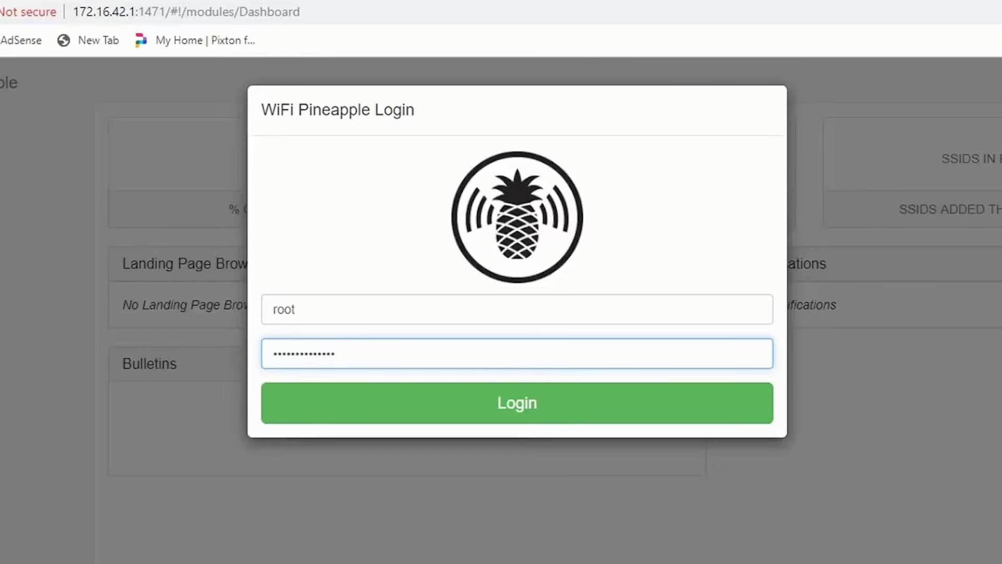
- Submit the WiFi Pineapple login credentials to reach the Dashboard
{"action": "key", "text": "Return"}
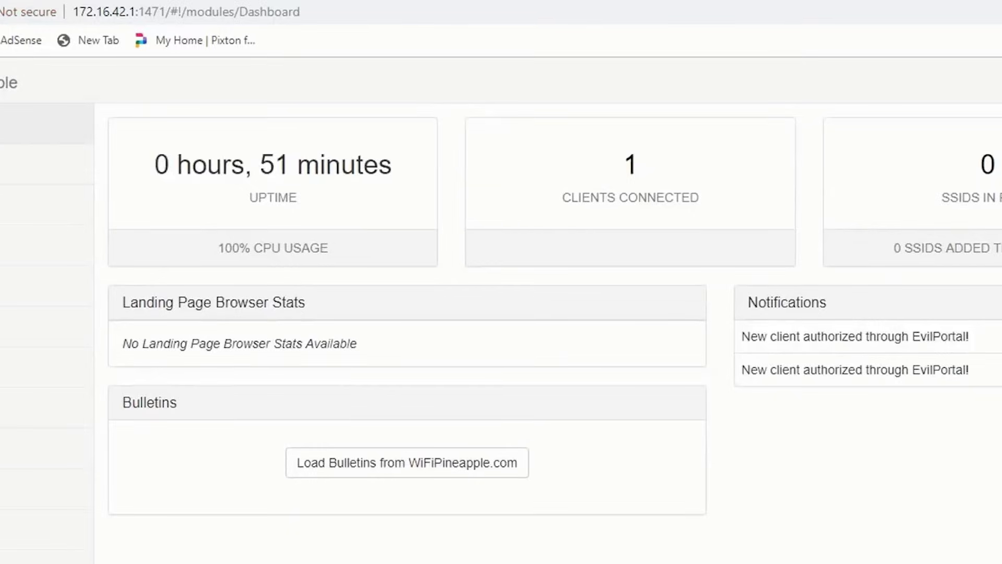